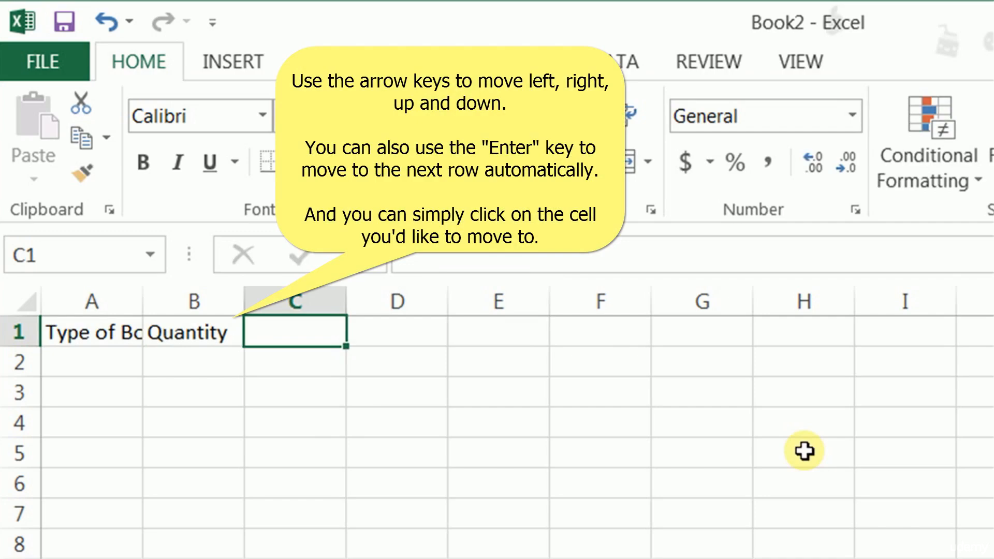
- Enter the column headers Unit Price in C1 and Sales Value in D1
{"action": "type", "text": "Unit Price"}
{"action": "key", "text": "Right"}
{"action": "type", "text": "Sales Value"}
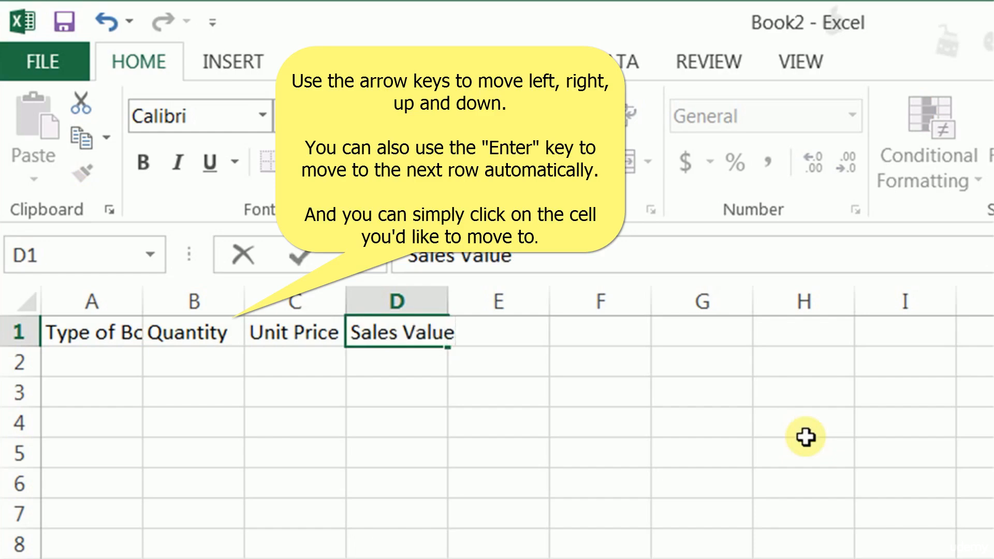
{"action": "key", "text": "Return"}
- Fill row 2 with Premium Red Rose Bouquet, a quantity of 100 and a unit price of $60
{"action": "key", "text": "Home"}
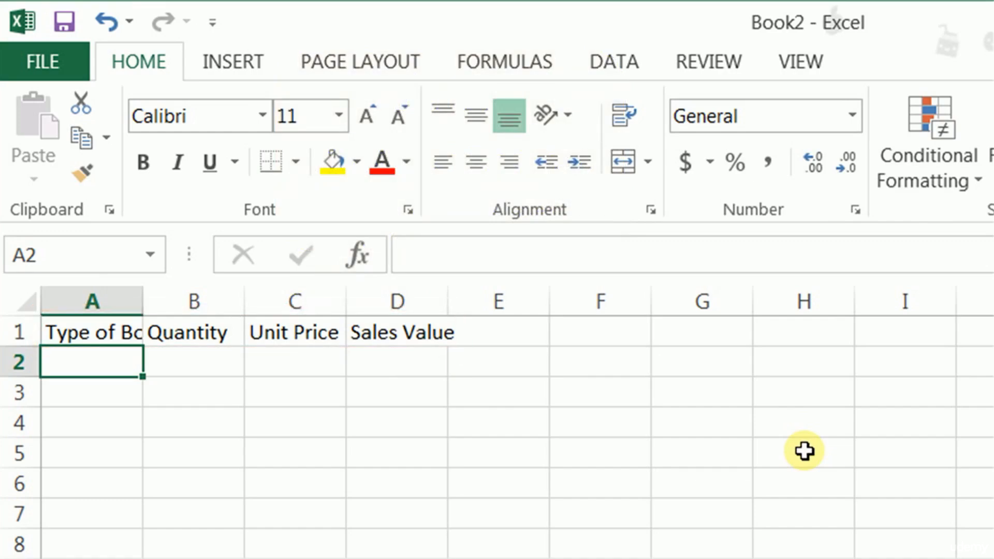
{"action": "type", "text": "Premium Red Rose Bouquet"}
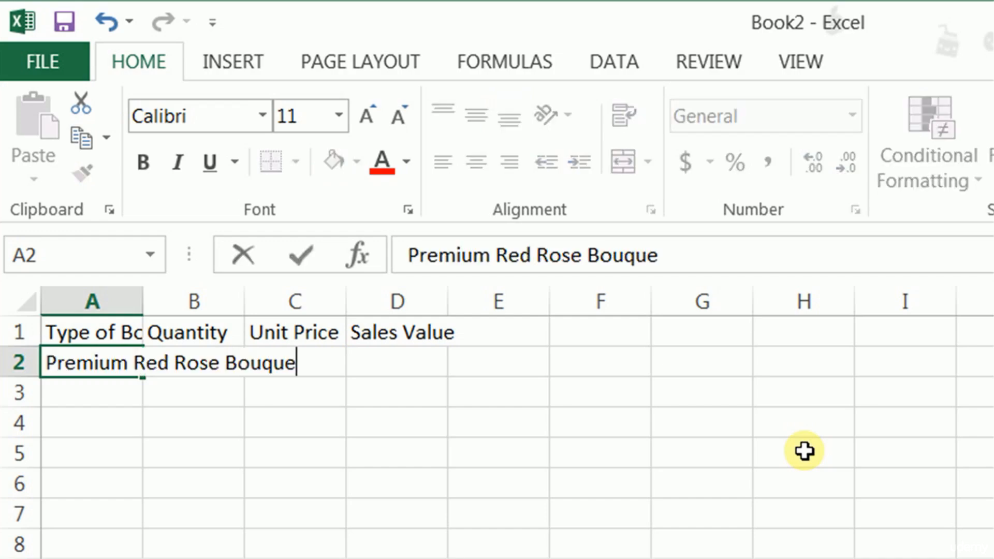
{"action": "key", "text": "Return"}
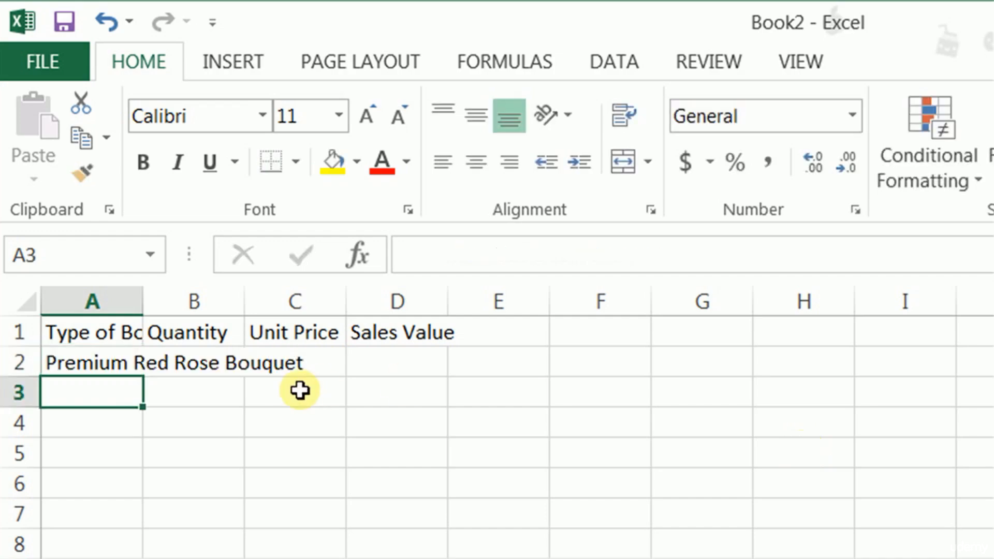
{"action": "left_click", "coordinate": [240, 356]}
{"action": "type", "text": "100"}
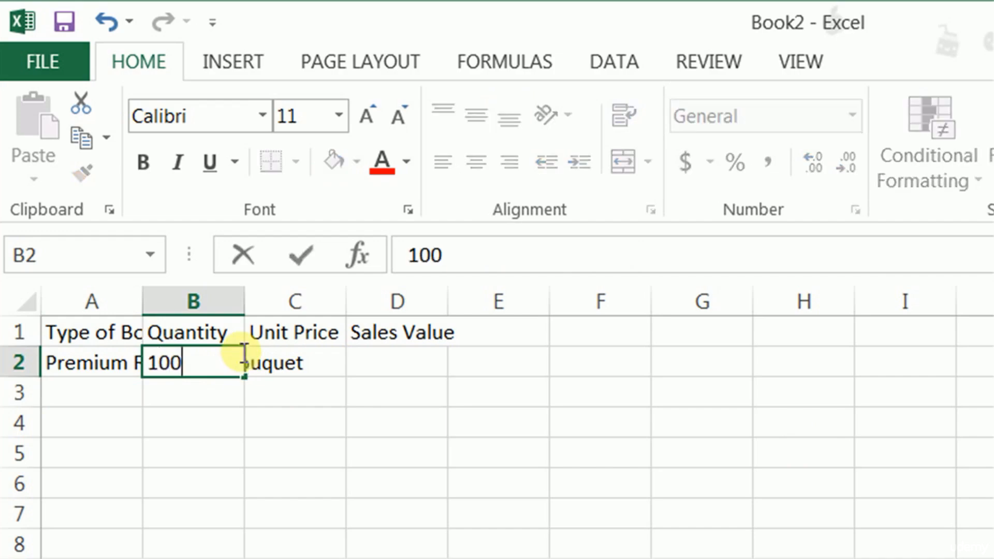
{"action": "key", "text": "Tab"}
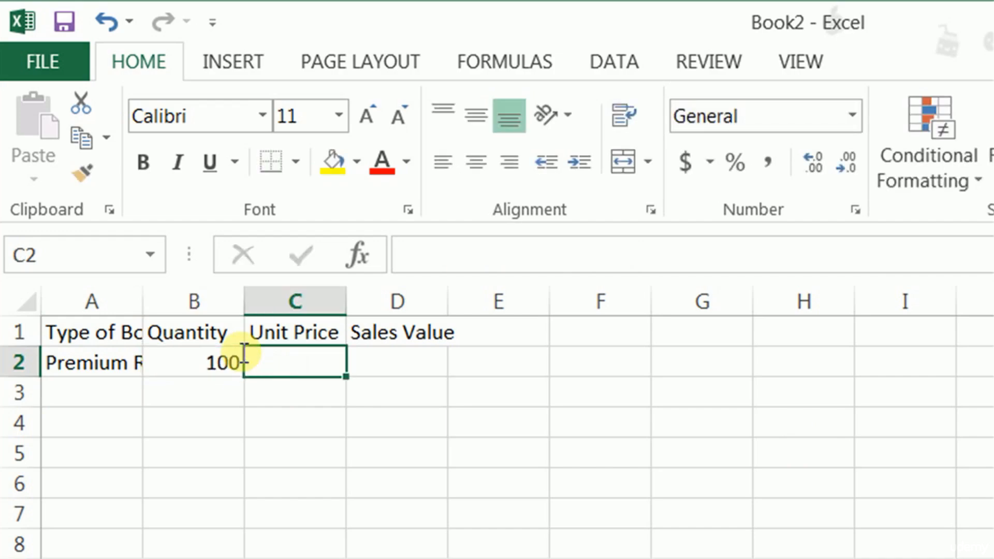
{"action": "type", "text": "$60"}
{"action": "key", "text": "Tab"}
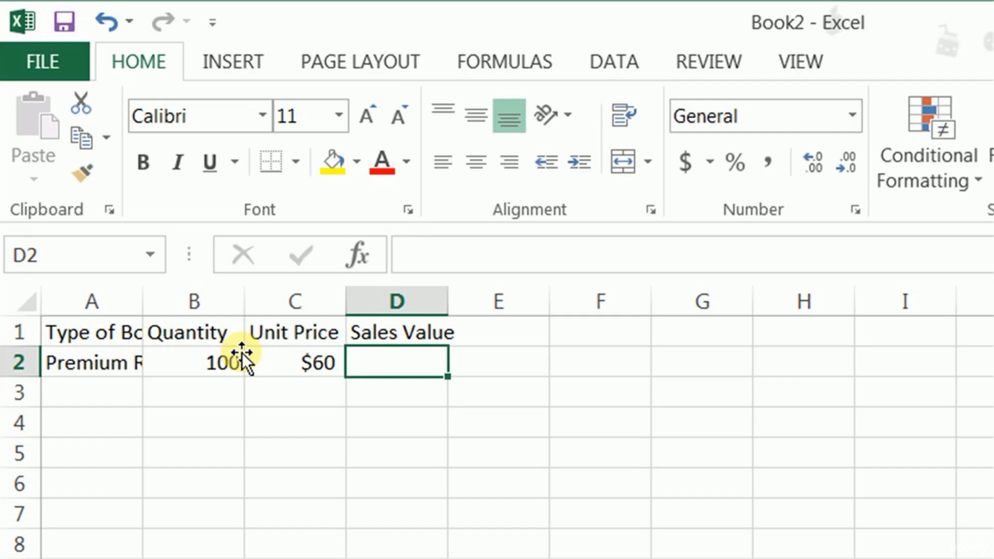
- Fill row 3 with Standard Dozen Red Roses, a quantity of 250 and a unit price of $40
{"action": "left_click", "coordinate": [91, 395]}
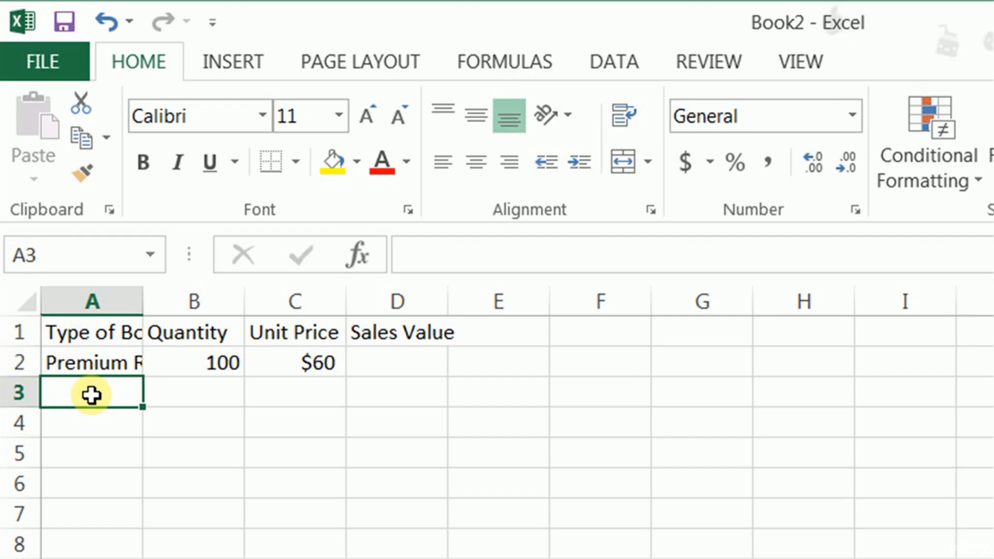
{"action": "type", "text": "Standard Dozen Red Roses"}
{"action": "key", "text": "Tab"}
{"action": "type", "text": "2"}
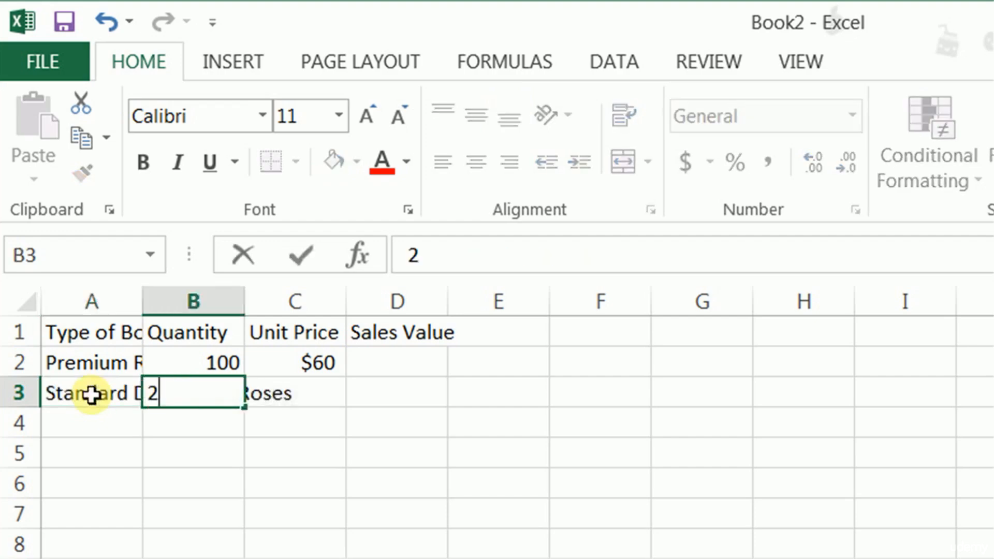
{"action": "type", "text": "50"}
{"action": "key", "text": "Tab"}
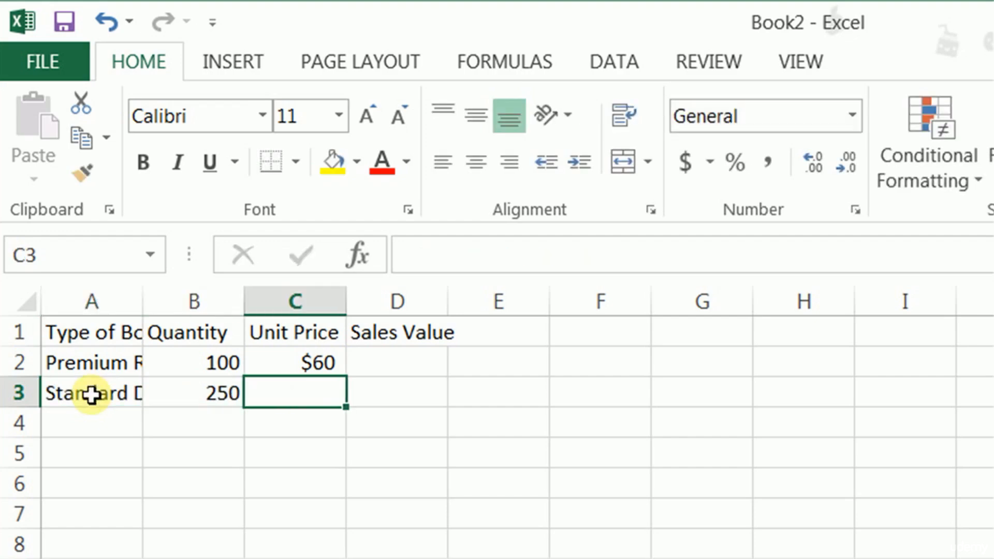
{"action": "type", "text": "$40"}
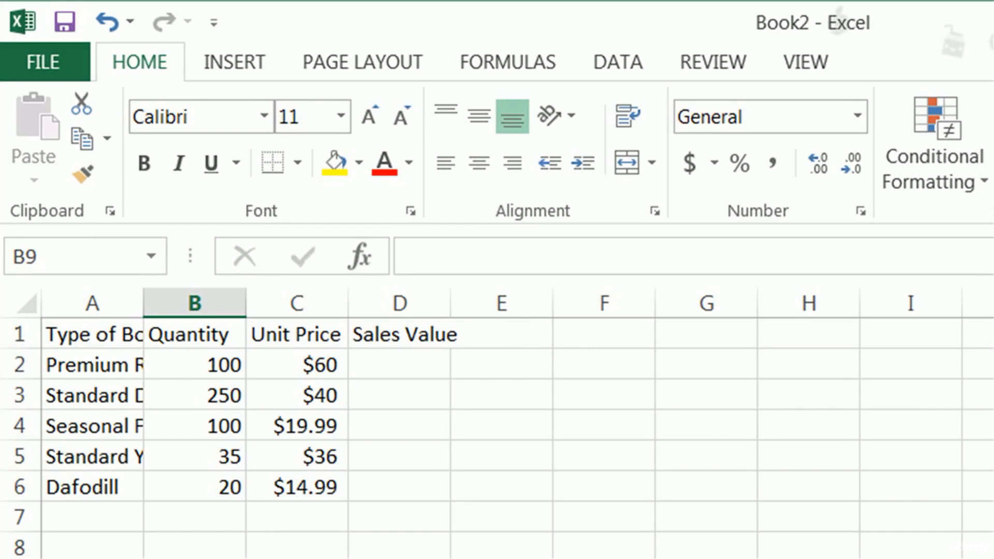
- Correct the misspelled flower name in cell A6 to Daffodil
{"action": "left_click", "coordinate": [215, 457]}
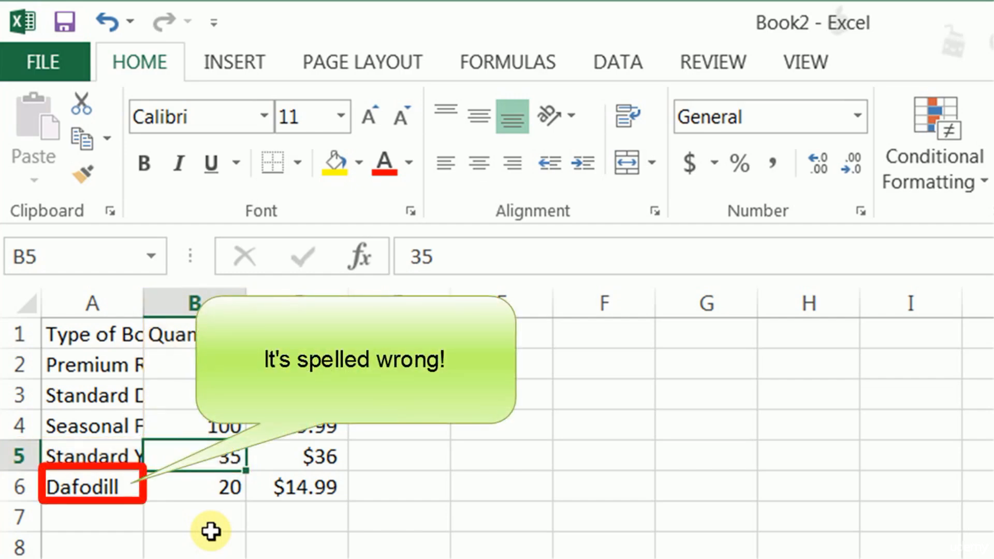
{"action": "left_click", "coordinate": [81, 488]}
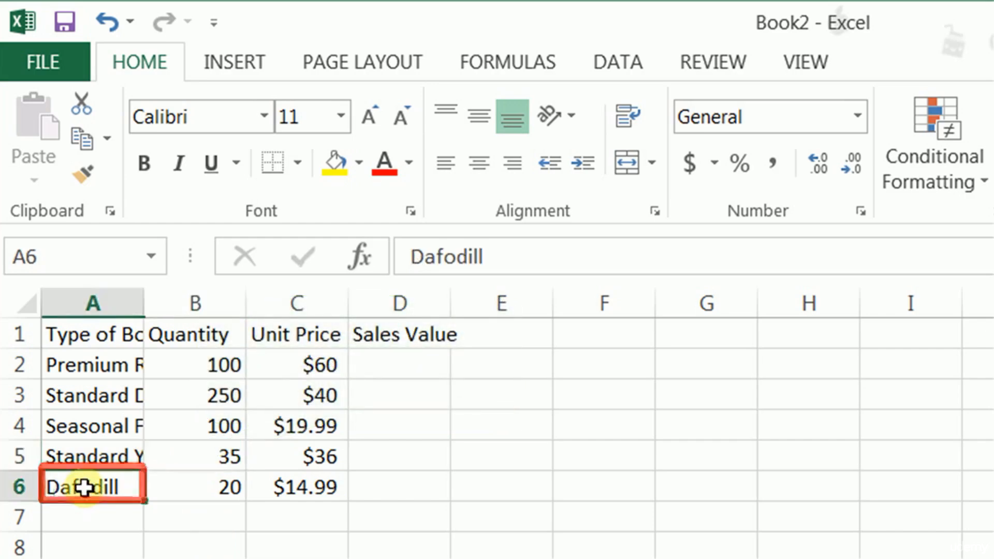
{"action": "left_click", "coordinate": [556, 254]}
{"action": "key", "text": "BackSpace"}
{"action": "key", "text": "BackSpace"}
{"action": "key", "text": "BackSpace"}
{"action": "key", "text": "BackSpace"}
{"action": "key", "text": "BackSpace"}
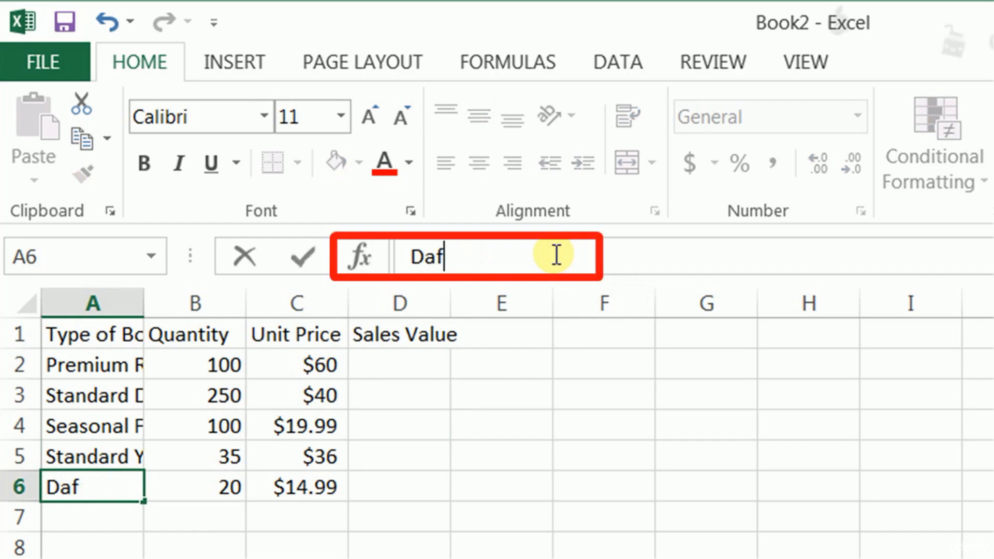
{"action": "type", "text": "fodil"}
{"action": "key", "text": "Return"}
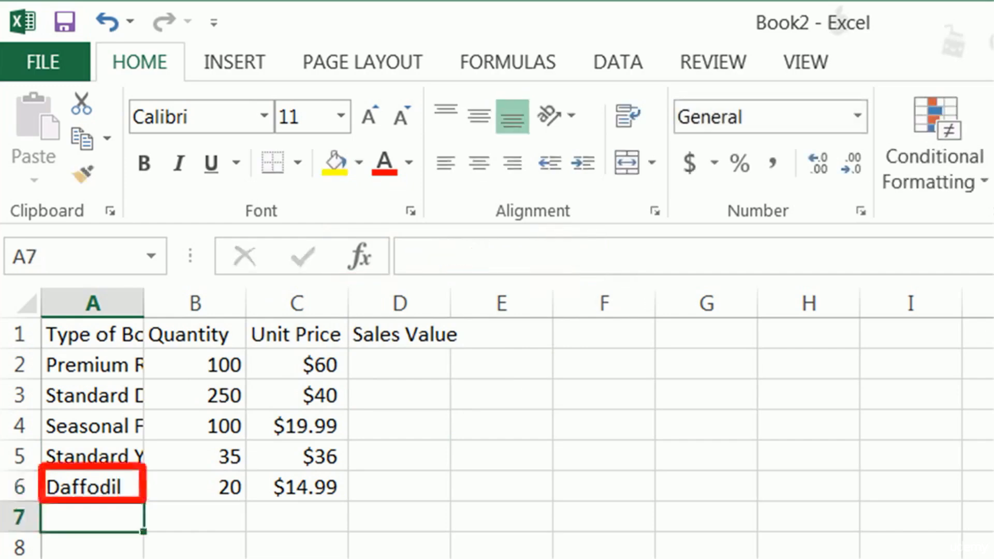
- Open the Daffodil entry in A6 for editing directly in the cell, and leave the cell
{"action": "left_click", "coordinate": [106, 486]}
{"action": "double_click", "coordinate": [110, 487]}
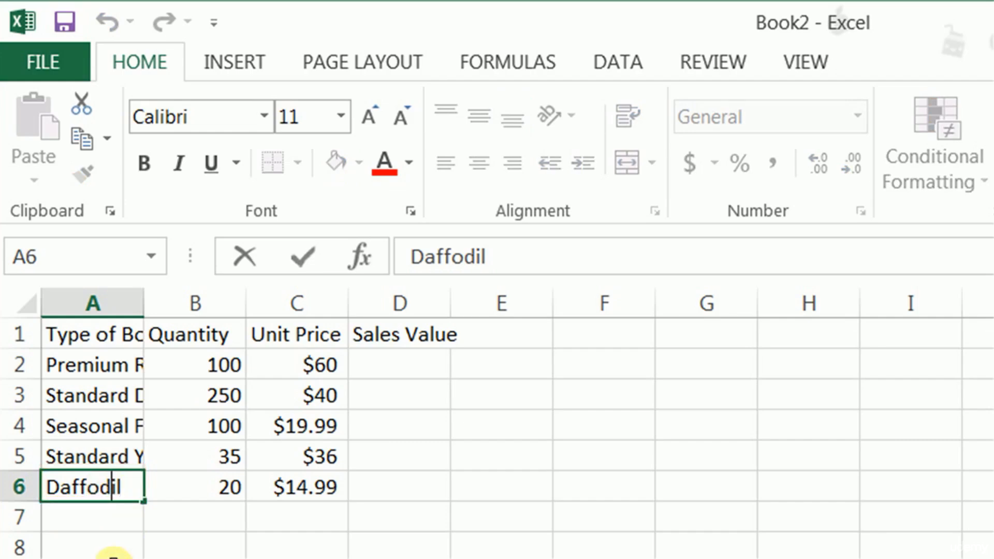
{"action": "left_click", "coordinate": [114, 544]}
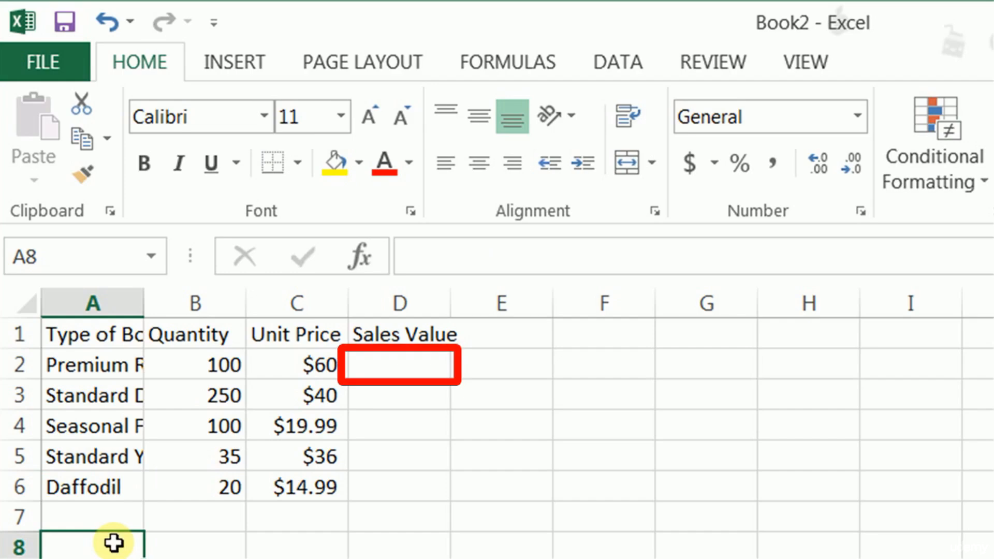
- Enter the formula =B2*C2 in cell D2 to calculate the first bouquet's sales value
{"action": "left_click", "coordinate": [397, 370]}
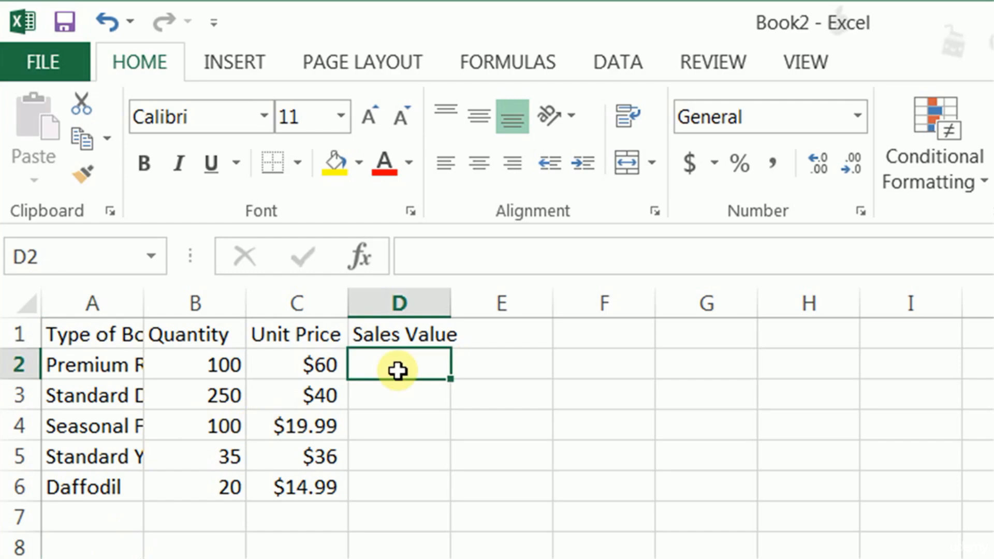
{"action": "type", "text": "="}
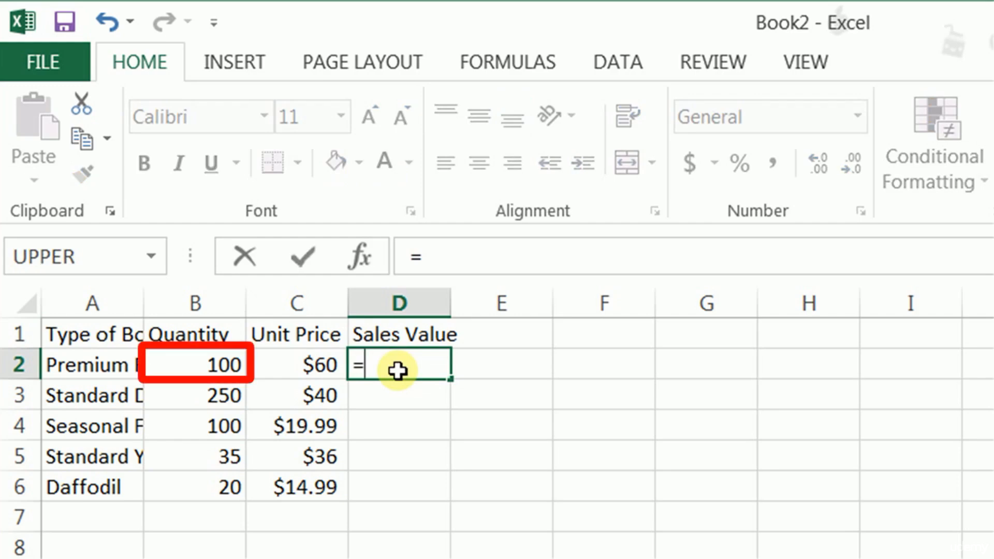
{"action": "left_click", "coordinate": [223, 359]}
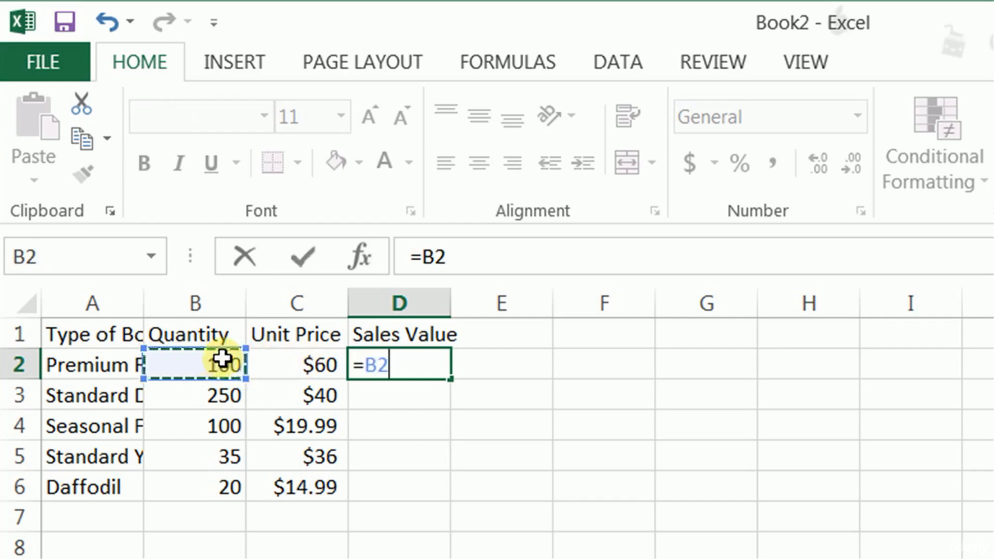
{"action": "type", "text": "*"}
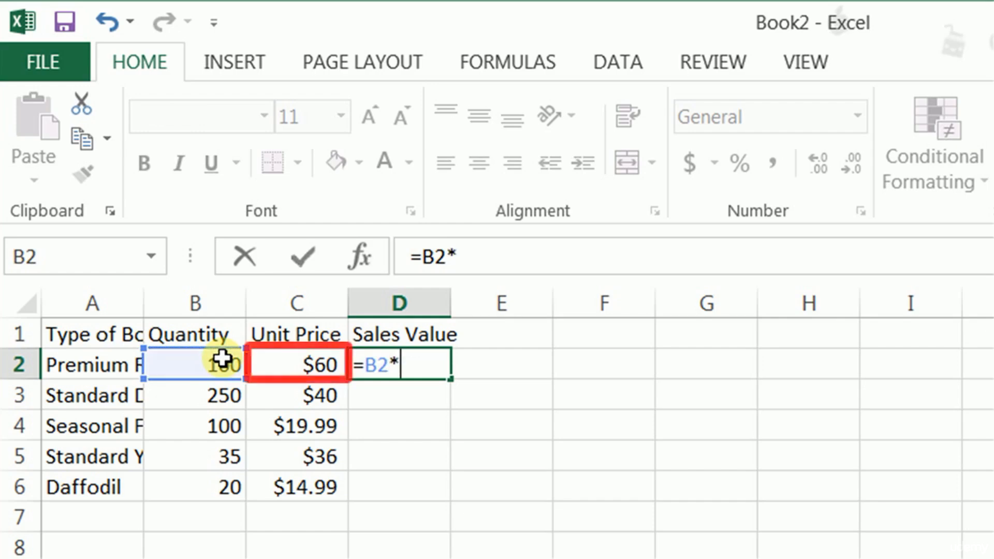
{"action": "left_click", "coordinate": [287, 359]}
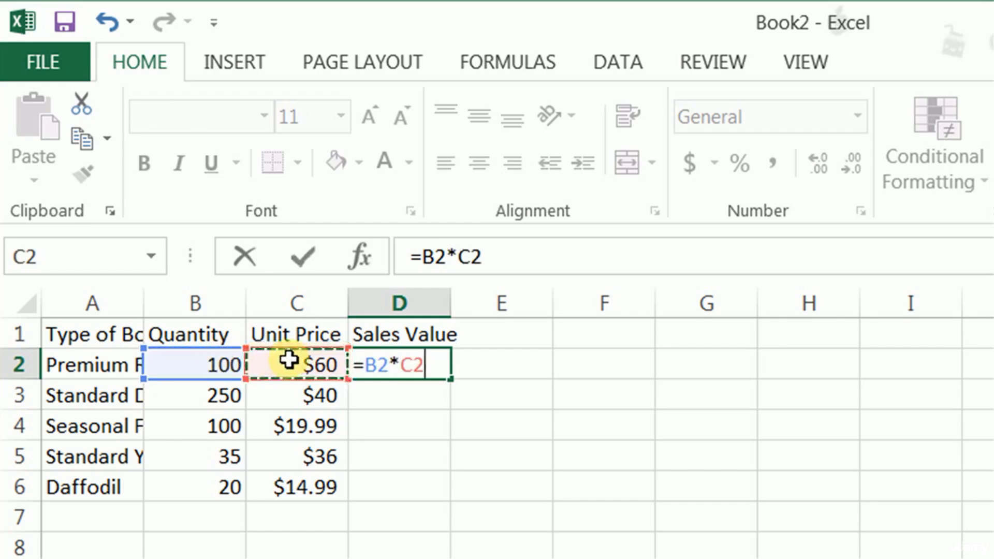
{"action": "key", "text": "Return"}
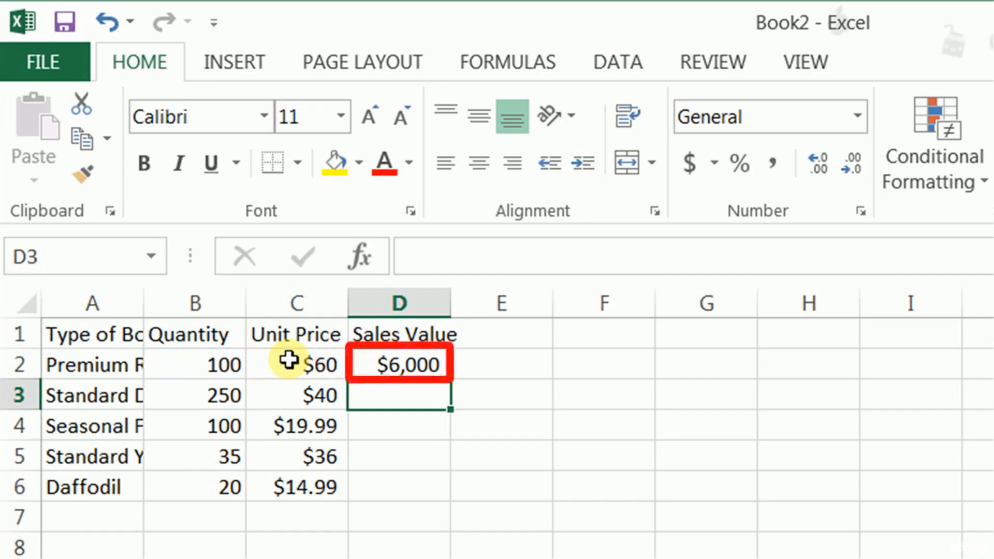
- Copy the sales value formula from D2 into D3
{"action": "left_click", "coordinate": [391, 367]}
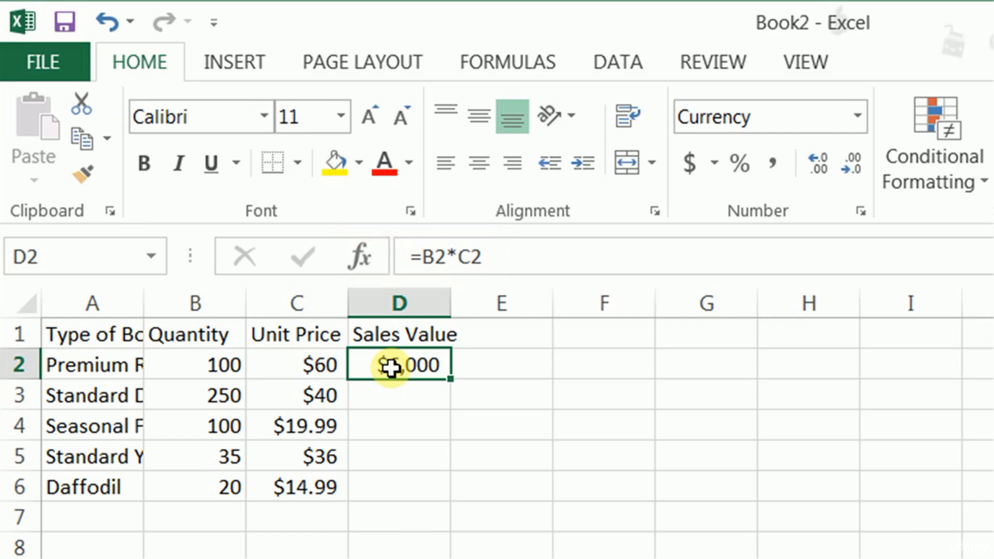
{"action": "key", "text": "ctrl+c"}
{"action": "left_click", "coordinate": [391, 395]}
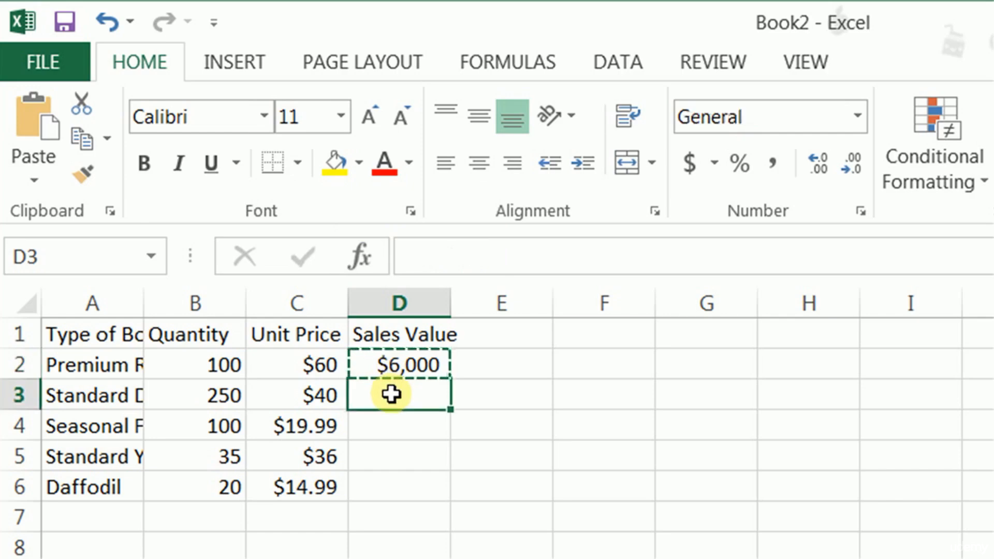
{"action": "key", "text": "ctrl+v"}
- Fill the sales value formula from D3 down through D6
{"action": "left_click", "coordinate": [429, 407]}
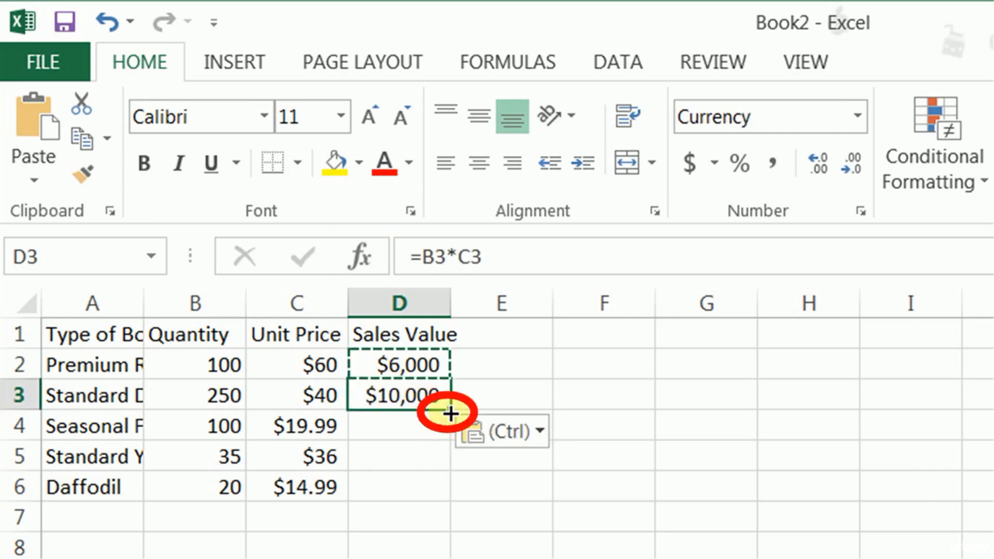
{"action": "left_click_drag", "start_coordinate": [450, 410], "coordinate": [445, 436]}
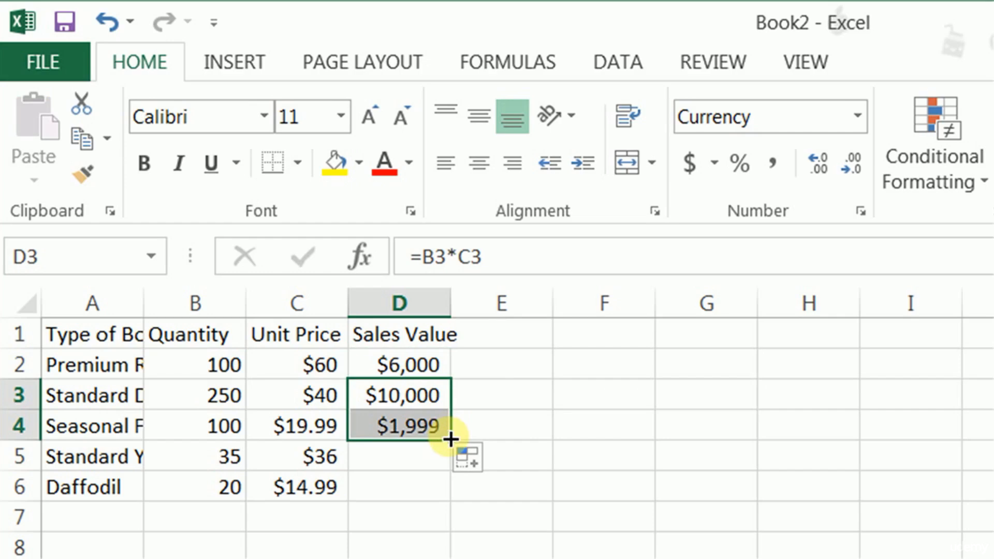
{"action": "double_click", "coordinate": [451, 439]}
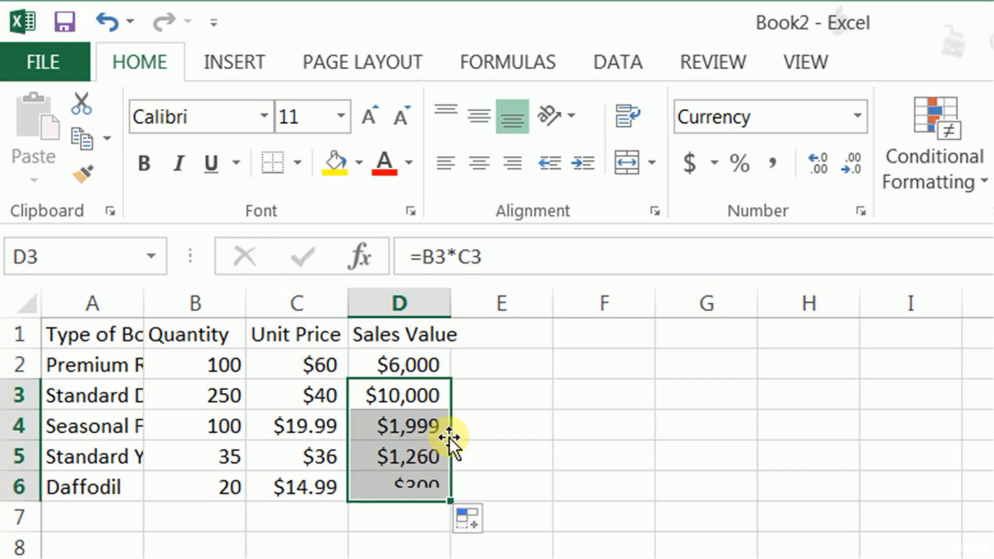
- Examine the sales value formulas in D6 and D2, and select the range D2:D6
{"action": "left_click", "coordinate": [417, 487]}
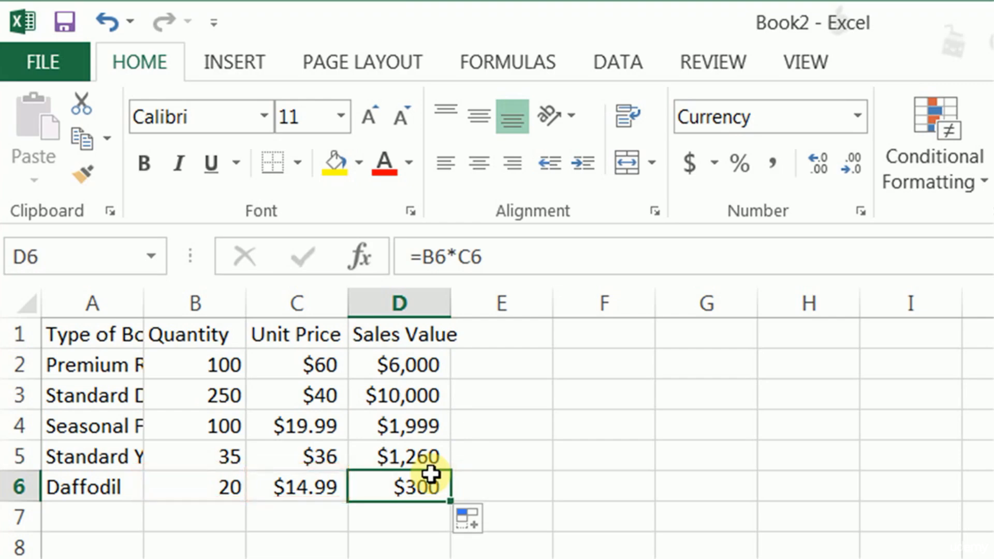
{"action": "left_click", "coordinate": [411, 365]}
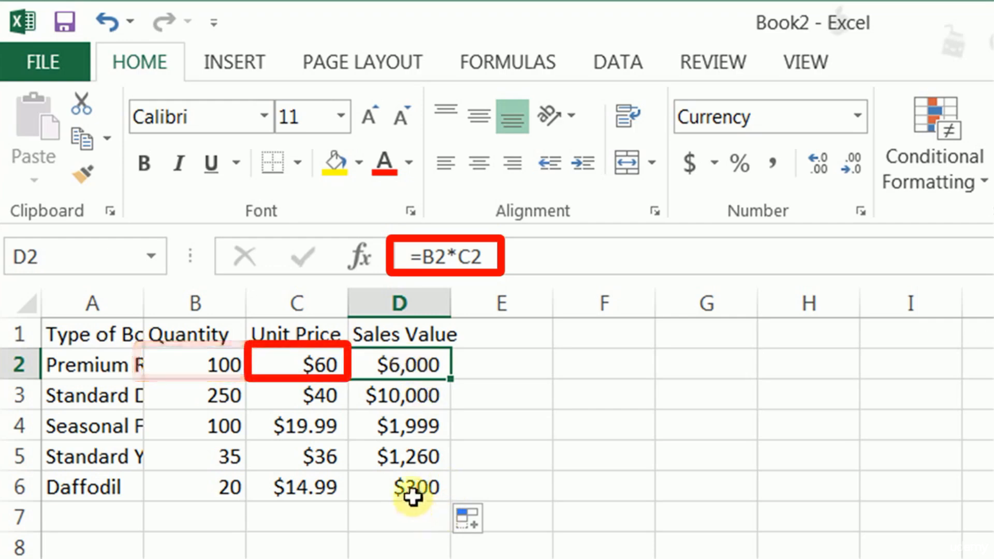
{"action": "left_click", "coordinate": [417, 477]}
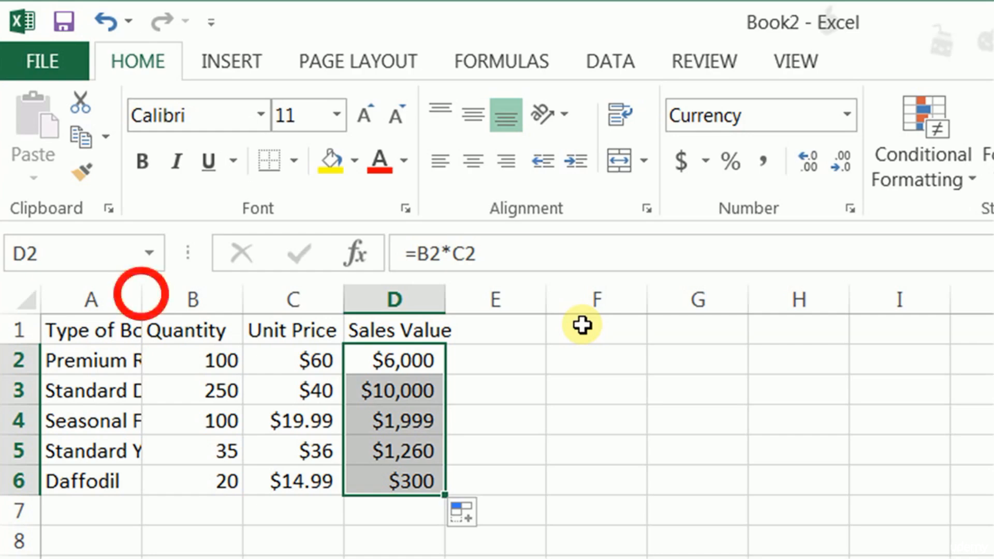
- Widen column A and autofit it to its longest entry, and autofit columns A through D together
{"action": "mouse_move", "coordinate": [140, 293]}
{"action": "left_mouse_down"}
{"action": "mouse_move", "coordinate": [225, 322]}
{"action": "mouse_move", "coordinate": [293, 321]}
{"action": "left_mouse_up"}
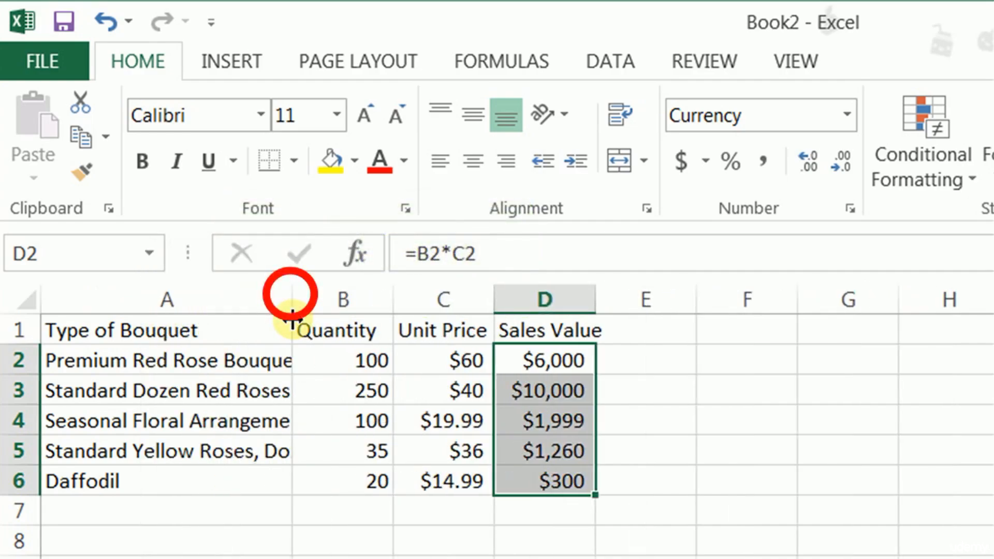
{"action": "double_click", "coordinate": [292, 301]}
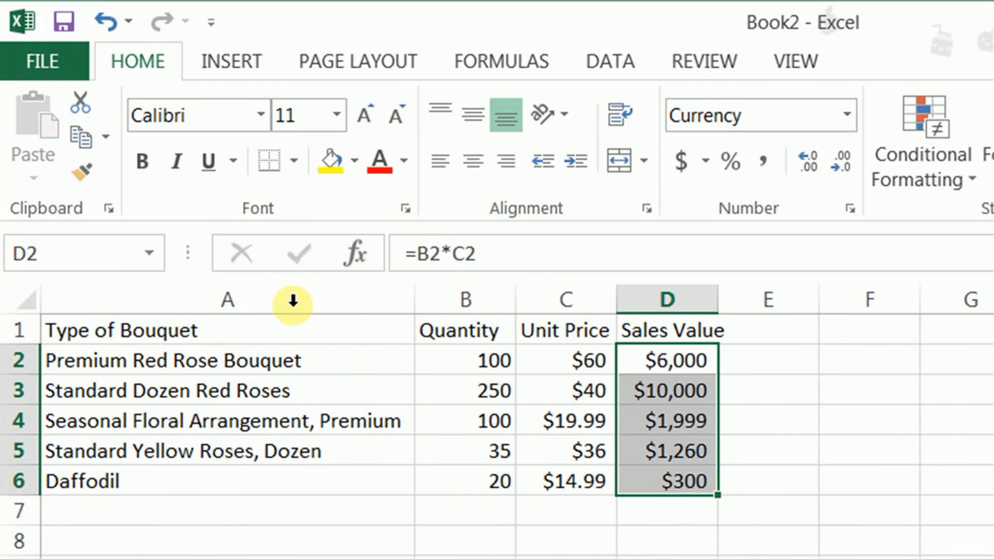
{"action": "left_click_drag", "start_coordinate": [412, 302], "coordinate": [521, 307]}
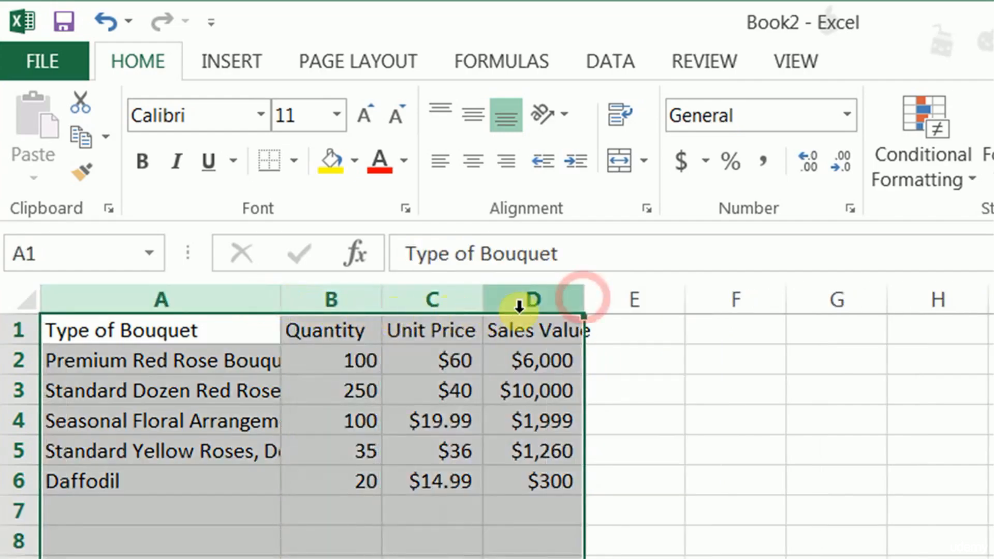
{"action": "double_click", "coordinate": [583, 303]}
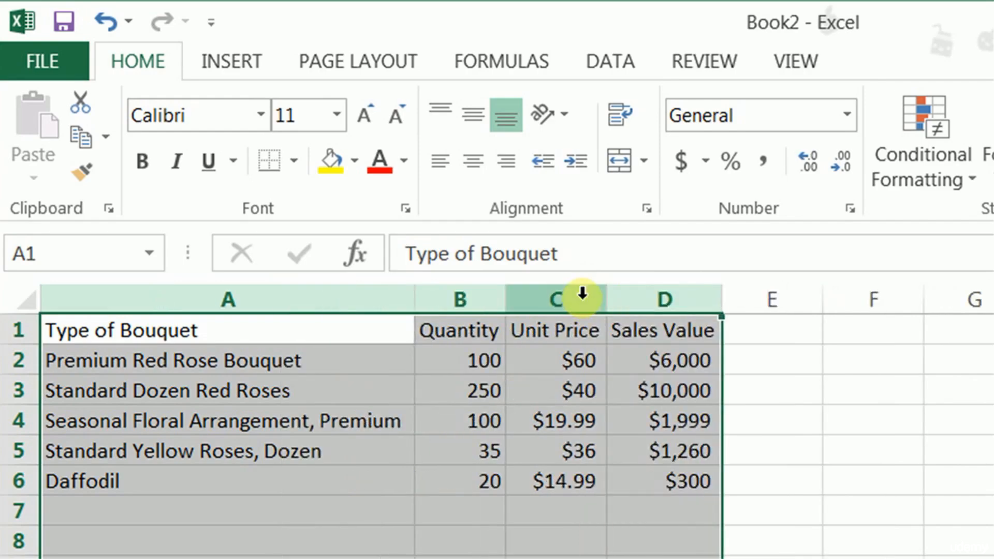
- Try right and centre alignment on the headers in A1:D1, and set them to left alignment
{"action": "left_click", "coordinate": [286, 330]}
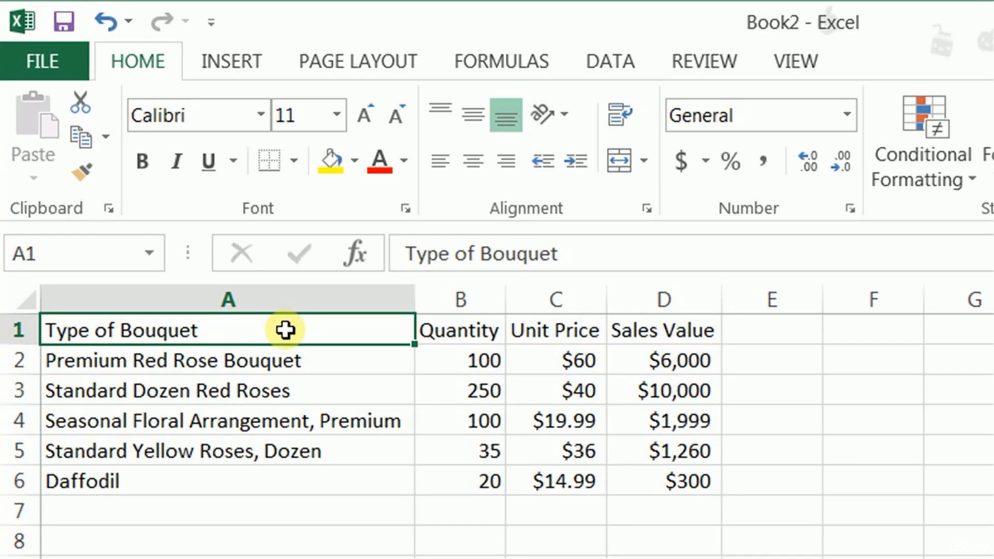
{"action": "left_click_drag", "start_coordinate": [285, 330], "coordinate": [629, 333]}
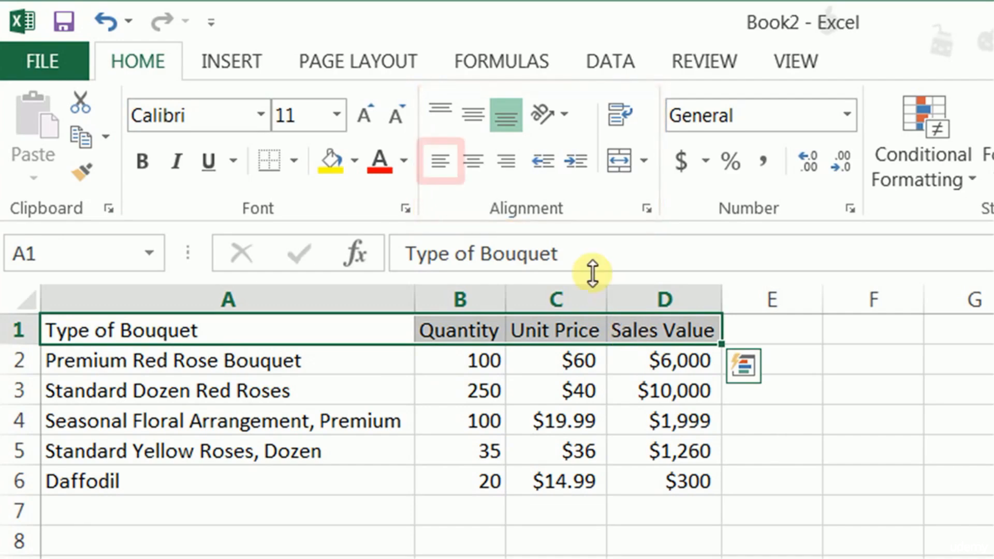
{"action": "left_click", "coordinate": [507, 163]}
{"action": "left_click", "coordinate": [473, 165]}
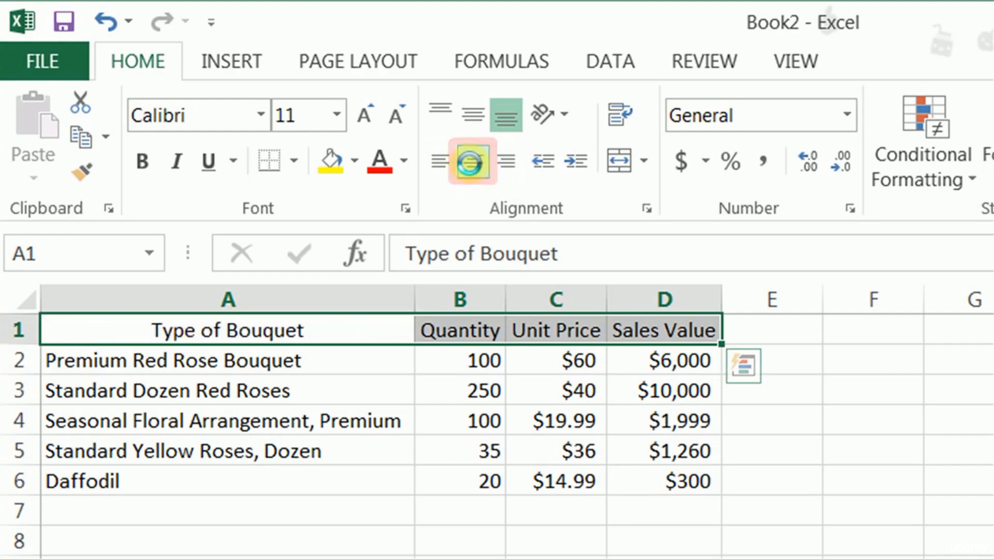
{"action": "left_click", "coordinate": [444, 167]}
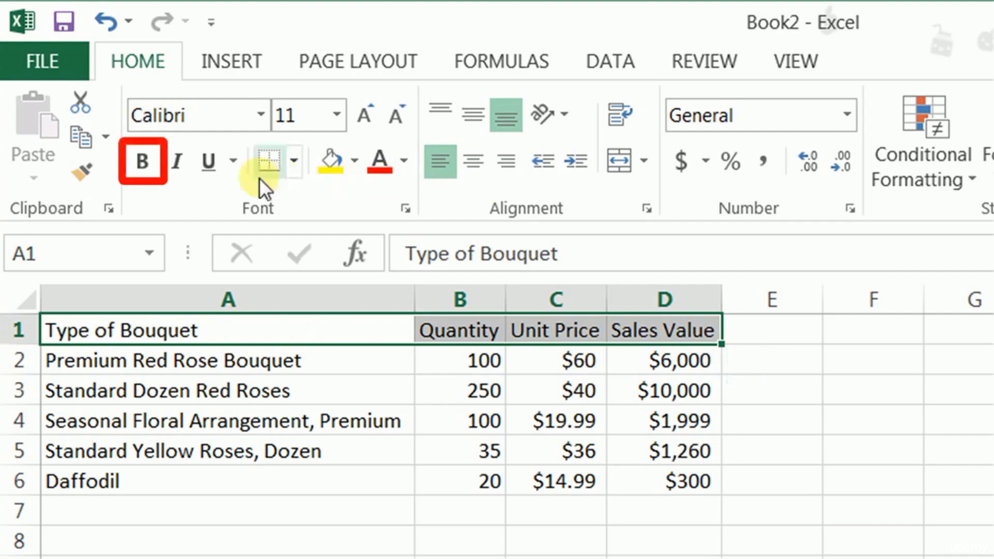
- Make the headers in A1:D1 bold and set their font size to 12, after trying size 14
{"action": "left_click", "coordinate": [144, 158]}
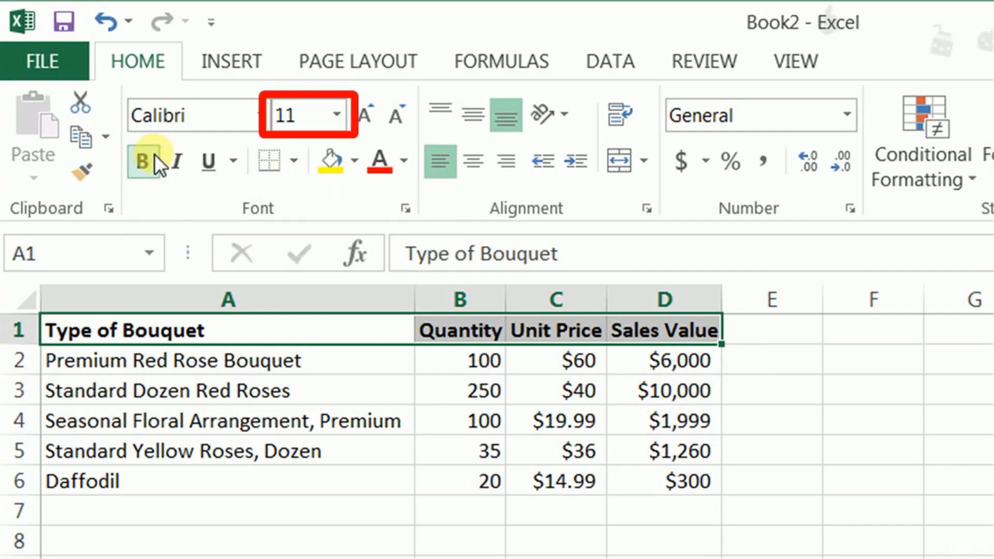
{"action": "left_click", "coordinate": [339, 115]}
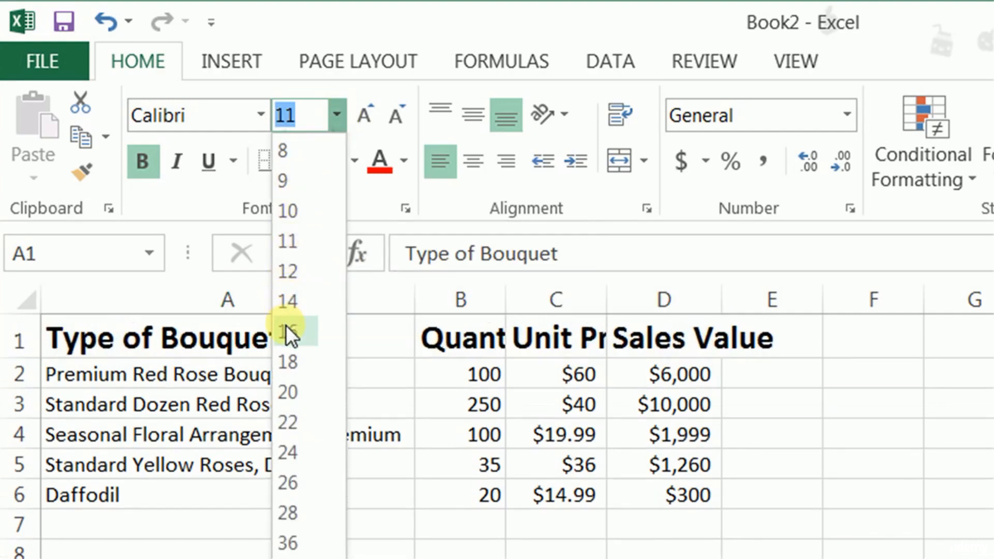
{"action": "left_click", "coordinate": [290, 306]}
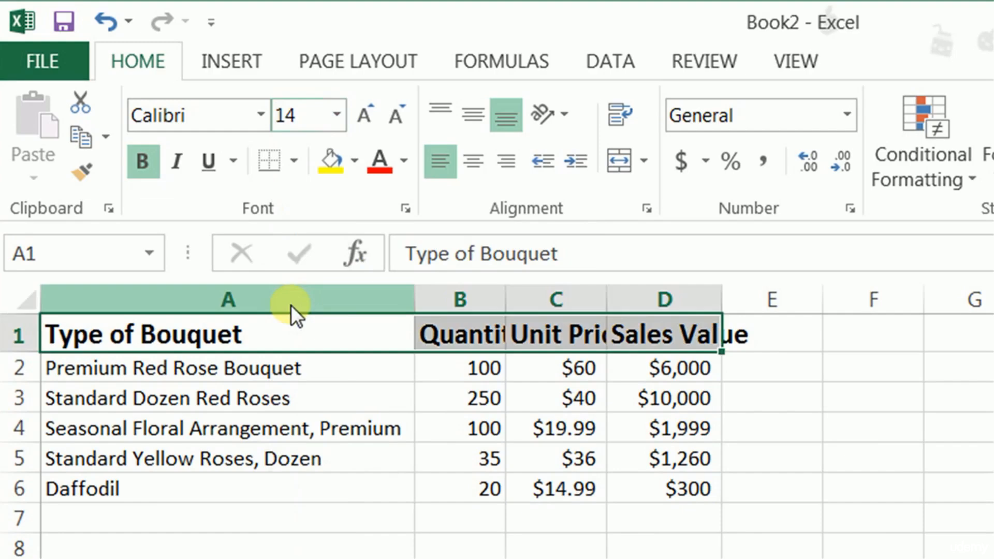
{"action": "left_click", "coordinate": [336, 115]}
{"action": "left_click", "coordinate": [288, 271]}
- Autofit columns A through D together to the enlarged headers, and deselect the columns
{"action": "left_click", "coordinate": [328, 300]}
{"action": "left_click_drag", "start_coordinate": [328, 300], "coordinate": [659, 313]}
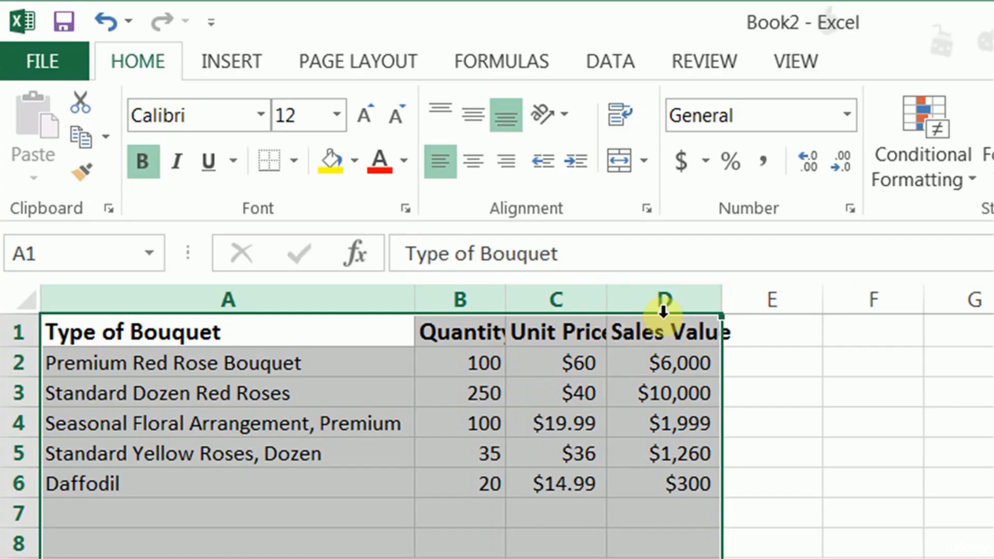
{"action": "double_click", "coordinate": [720, 302]}
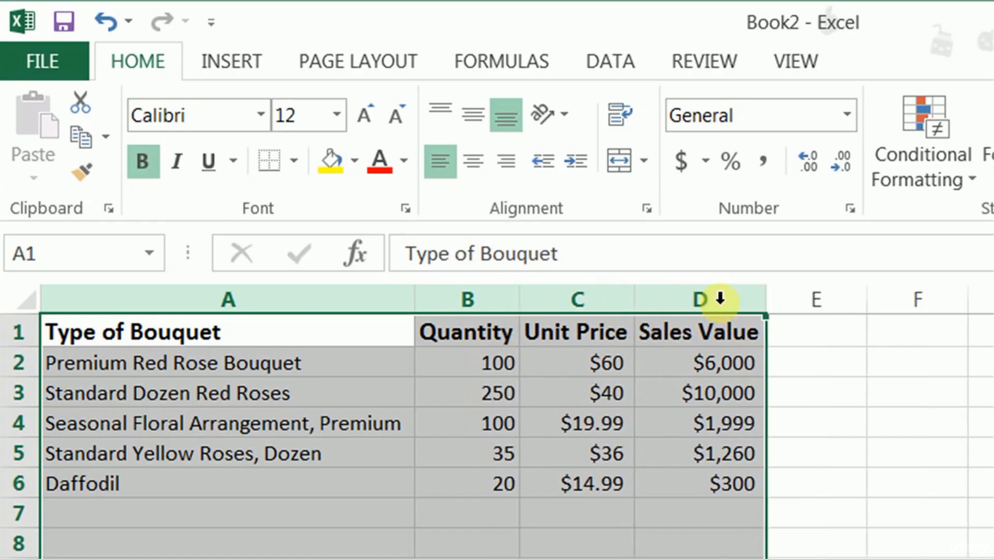
{"action": "left_click", "coordinate": [259, 530]}
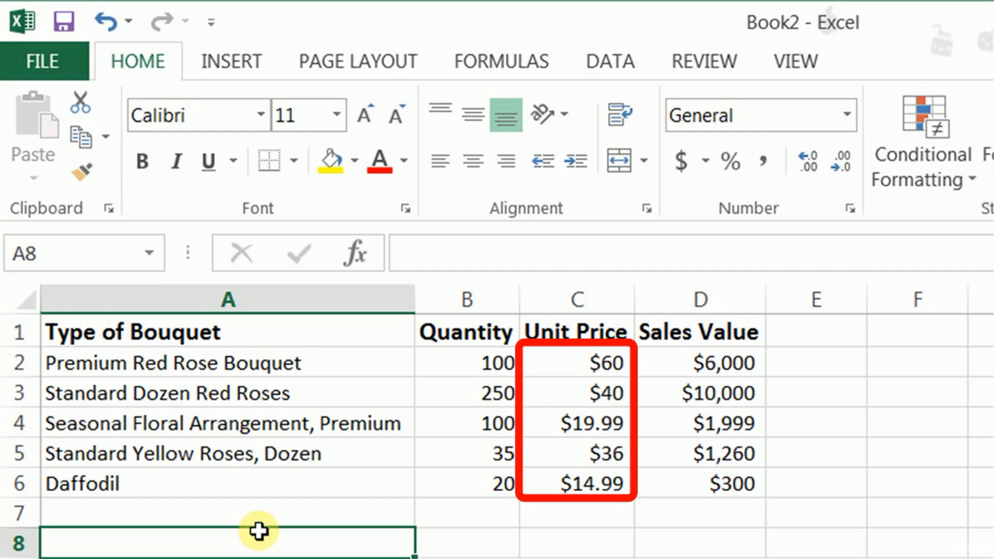
- Check the available number formats for the unit prices in C2:C6, and show the prices with two decimal places after trying three
{"action": "left_click_drag", "start_coordinate": [580, 362], "coordinate": [565, 475]}
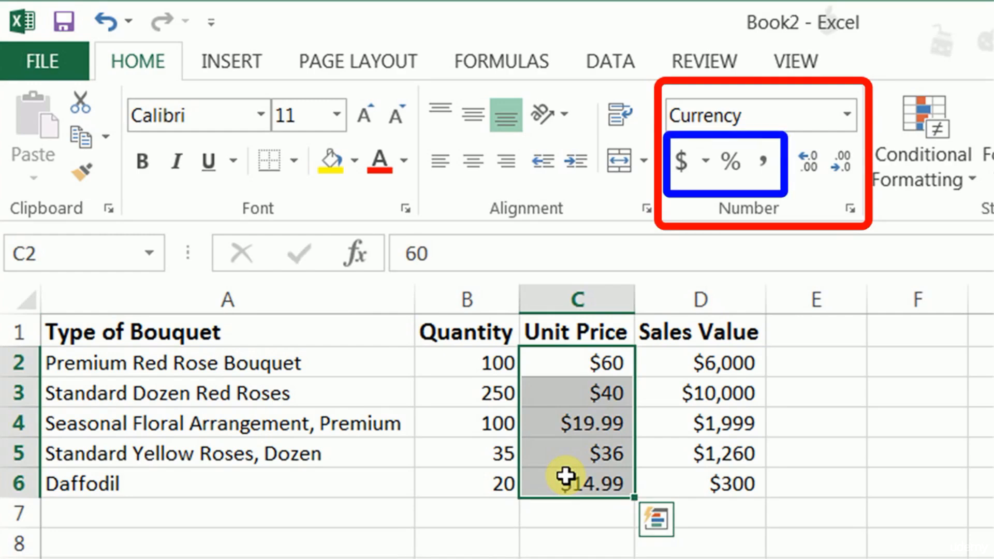
{"action": "left_click", "coordinate": [850, 112]}
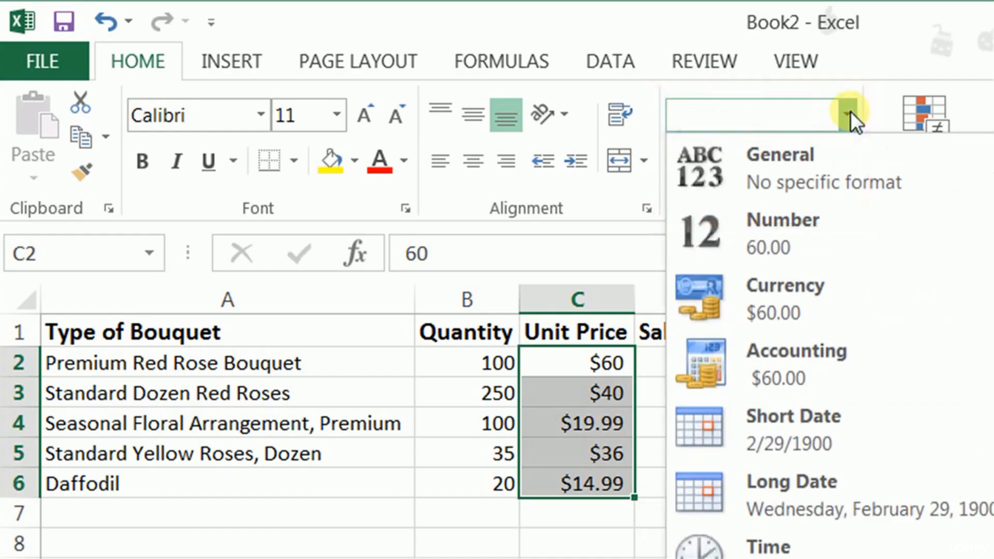
{"action": "left_click", "coordinate": [850, 112]}
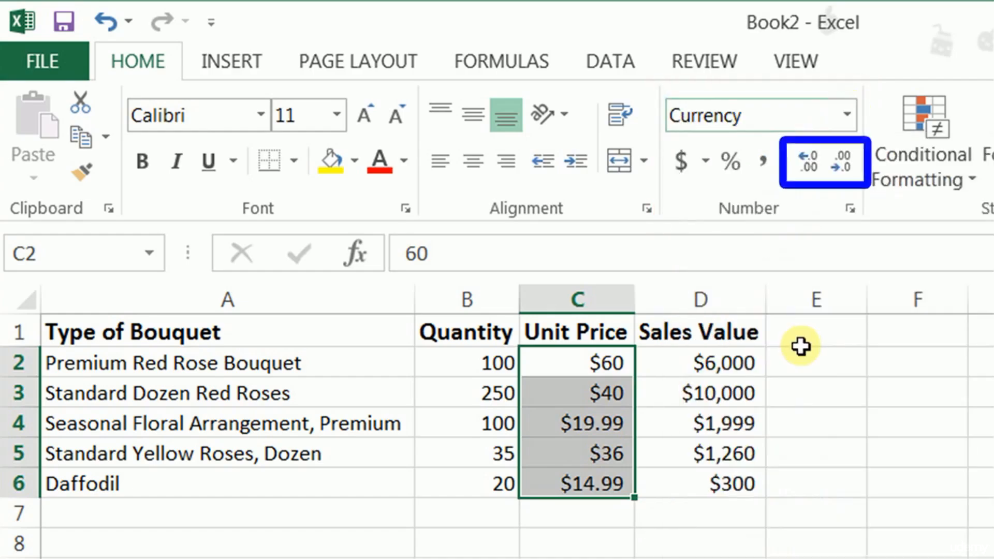
{"action": "left_click", "coordinate": [809, 160]}
{"action": "key", "text": "ctrl+z"}
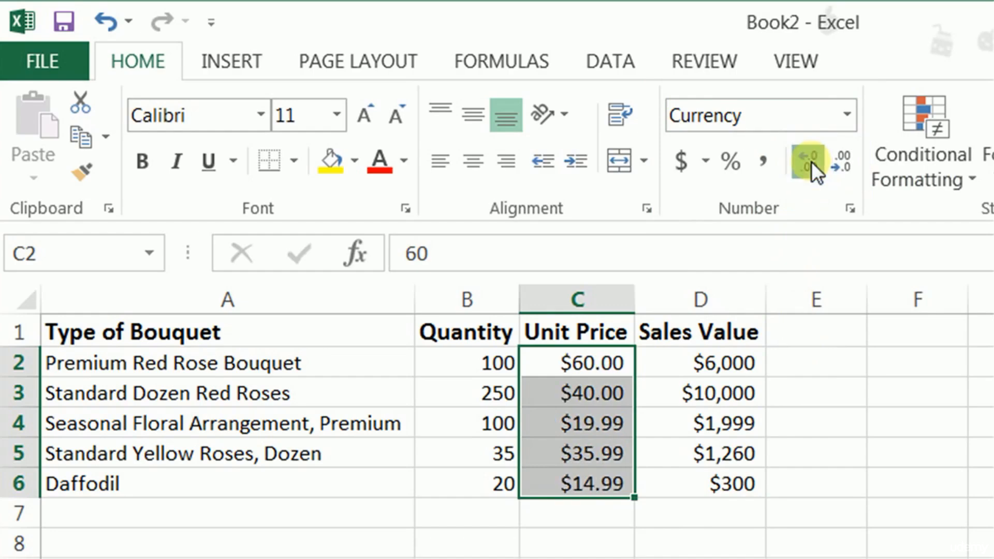
{"action": "left_click", "coordinate": [811, 162]}
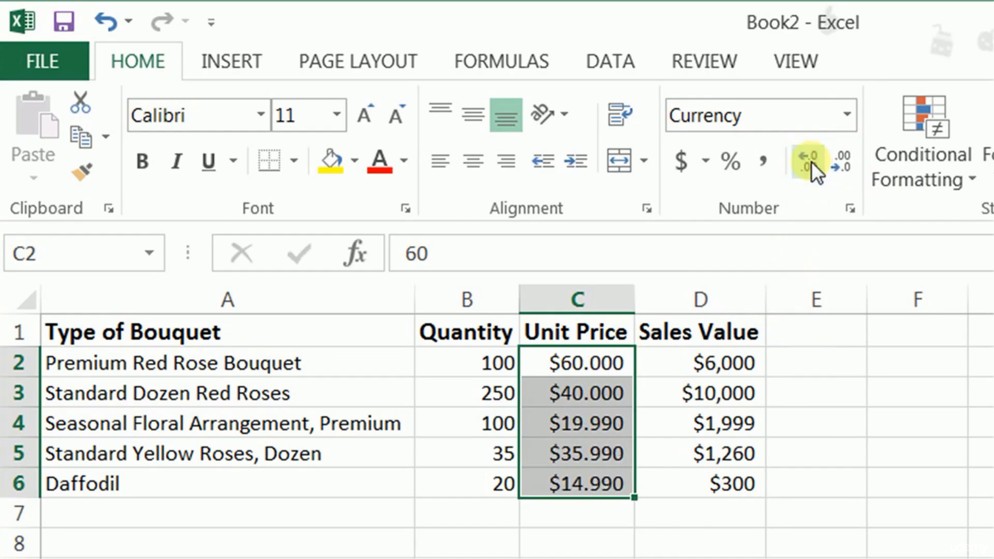
{"action": "left_click", "coordinate": [843, 163]}
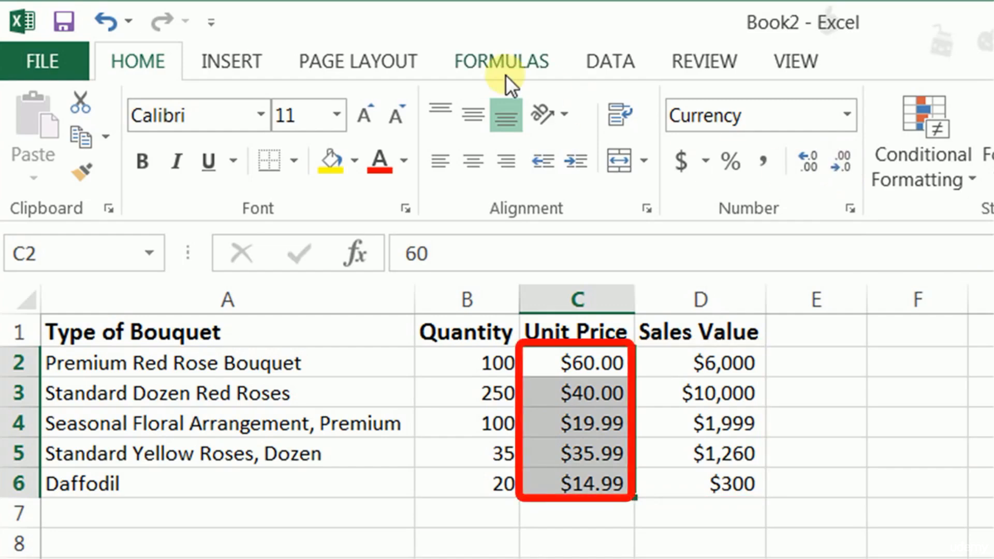
- Copy the formatting of the unit prices in C2:C6 onto the sales values in D2:D6 with Format Painter
{"action": "left_click", "coordinate": [82, 174]}
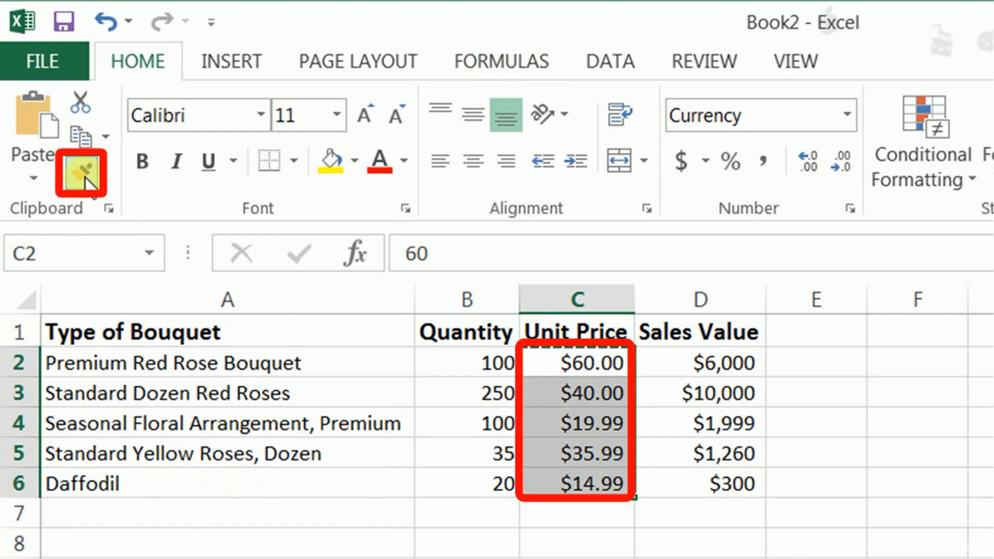
{"action": "left_click_drag", "start_coordinate": [694, 359], "coordinate": [673, 477]}
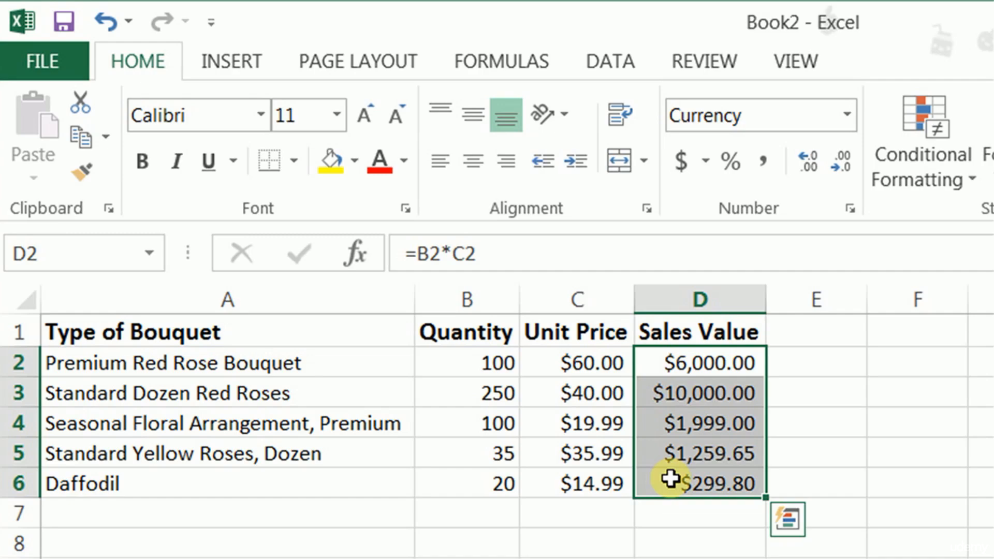
- Apply all borders to the whole bouquet table, A1:D6
{"action": "left_click", "coordinate": [374, 372]}
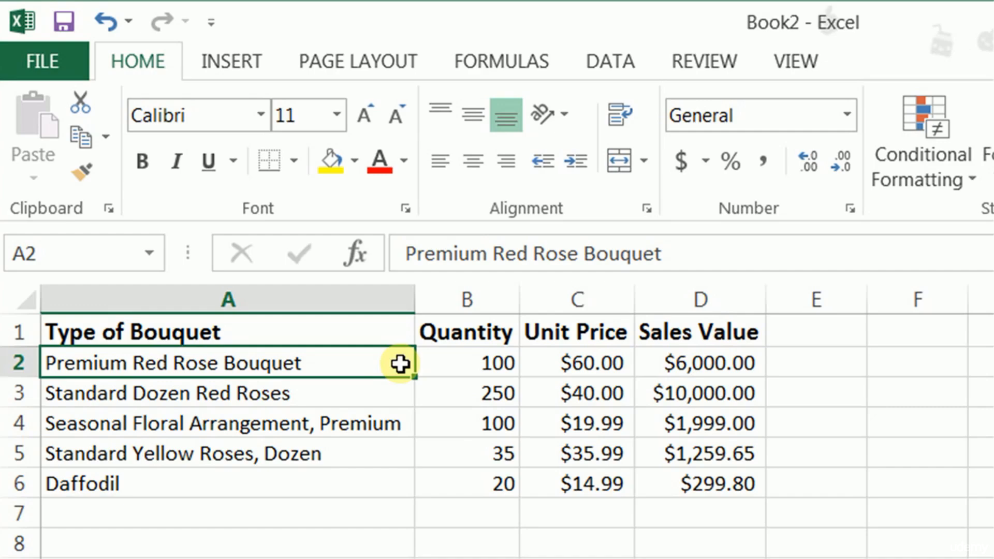
{"action": "key", "text": "ctrl+a"}
{"action": "left_click", "coordinate": [292, 158]}
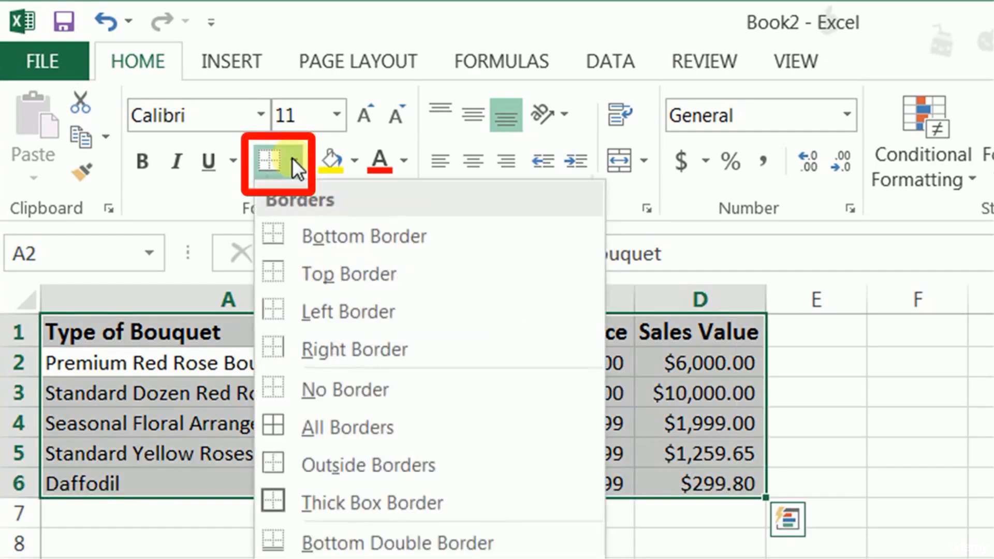
{"action": "left_click", "coordinate": [325, 426]}
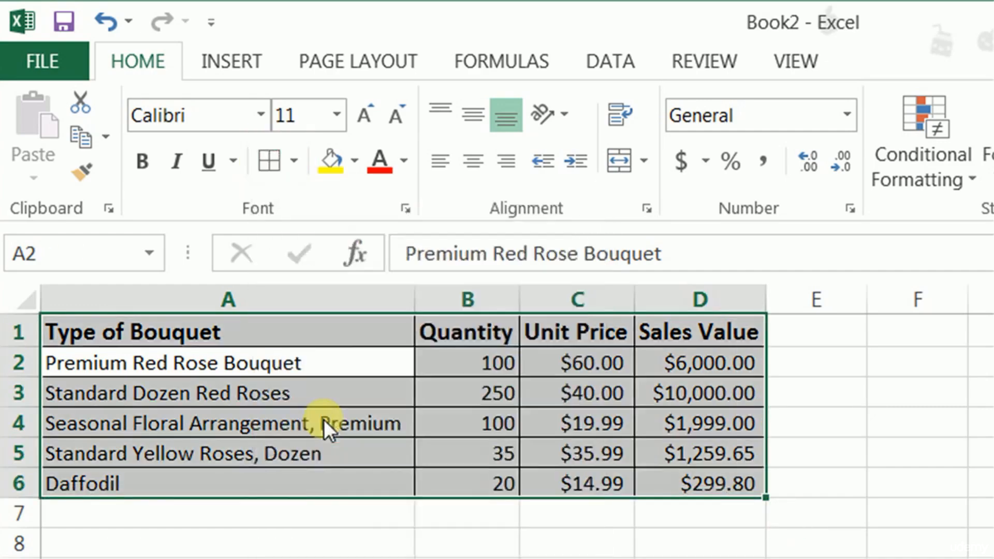